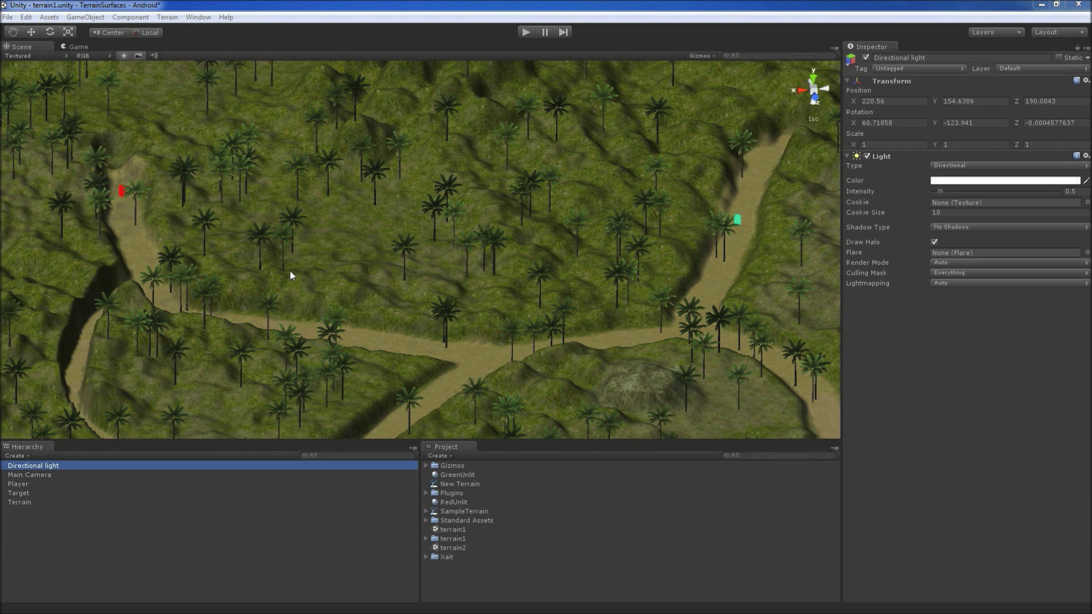
# - Orbit and zoom the Scene view to look down over the whole terrain
pyautogui.keyDown('alt'); pyautogui.moveTo(299, 271); pyautogui.dragTo(302, 376); pyautogui.keyUp('alt')
pyautogui.scroll(-5, 299, 369)
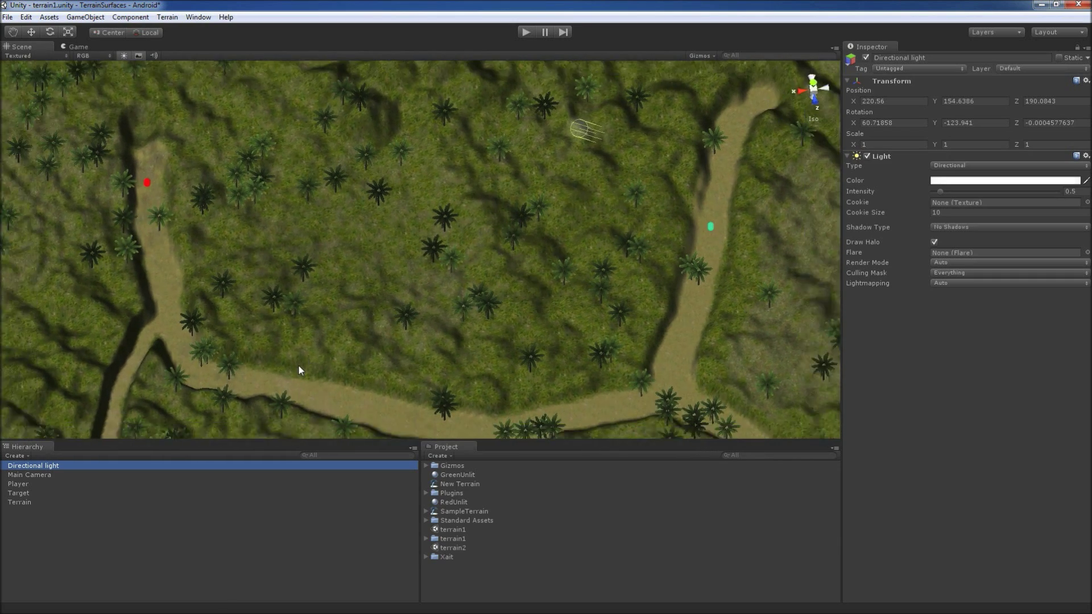
pyautogui.scroll(-8, 298, 363)
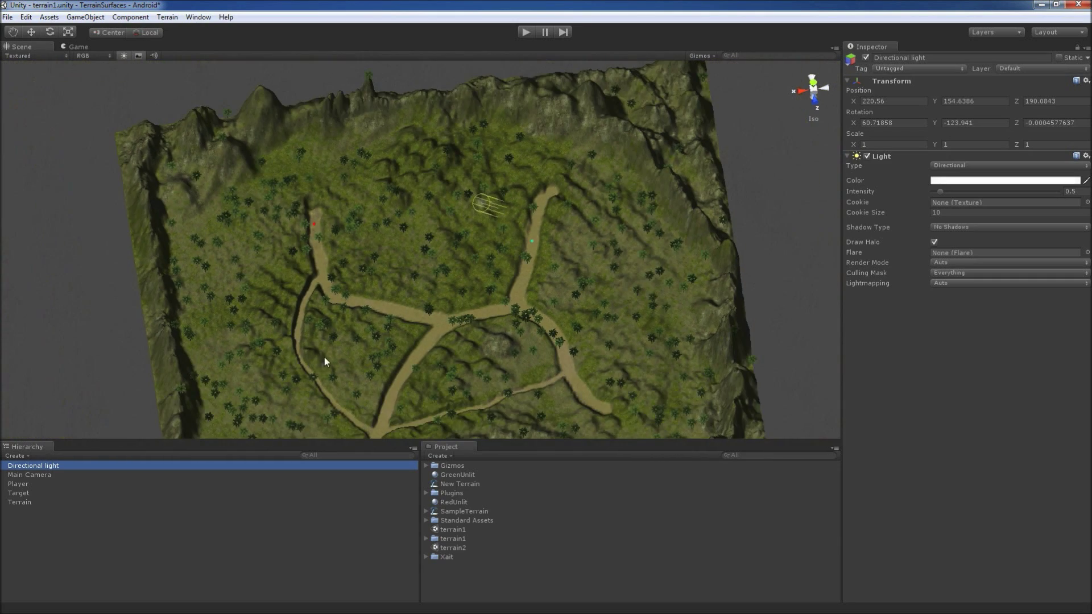
pyautogui.keyDown('alt'); pyautogui.moveTo(324, 357); pyautogui.dragTo(278, 287); pyautogui.keyUp('alt')
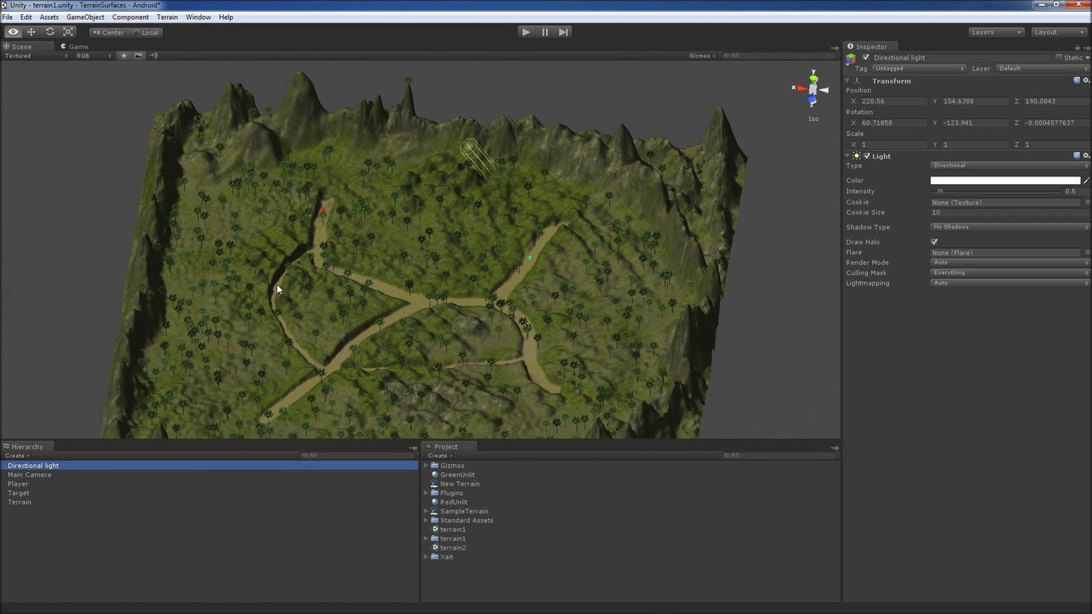
# - Check the terrain's heightmap resolution settings and close them unchanged
pyautogui.click(166, 18)
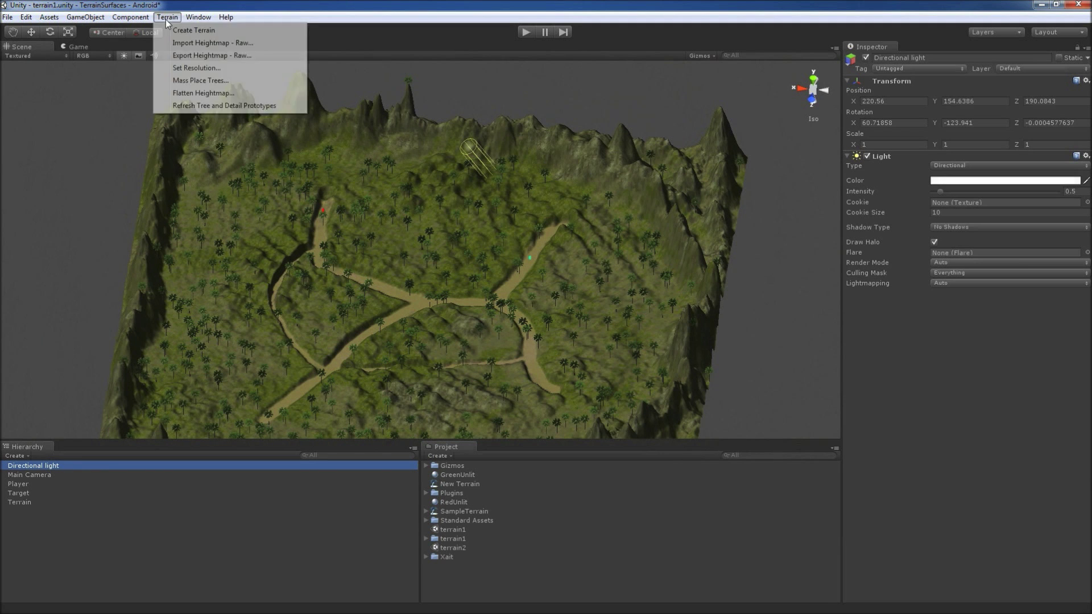
pyautogui.click(180, 69)
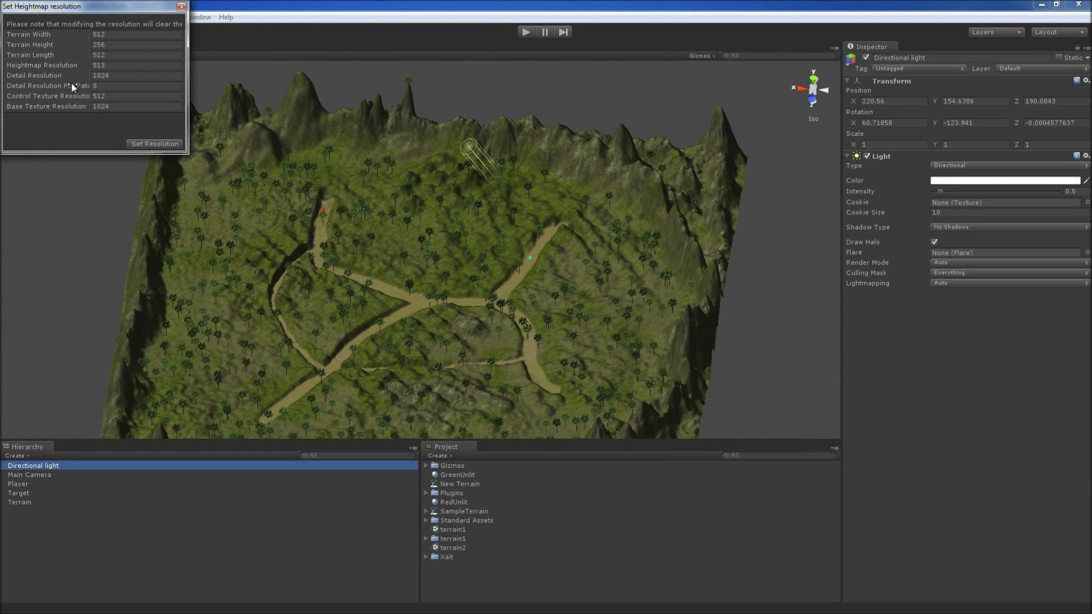
pyautogui.click(180, 7)
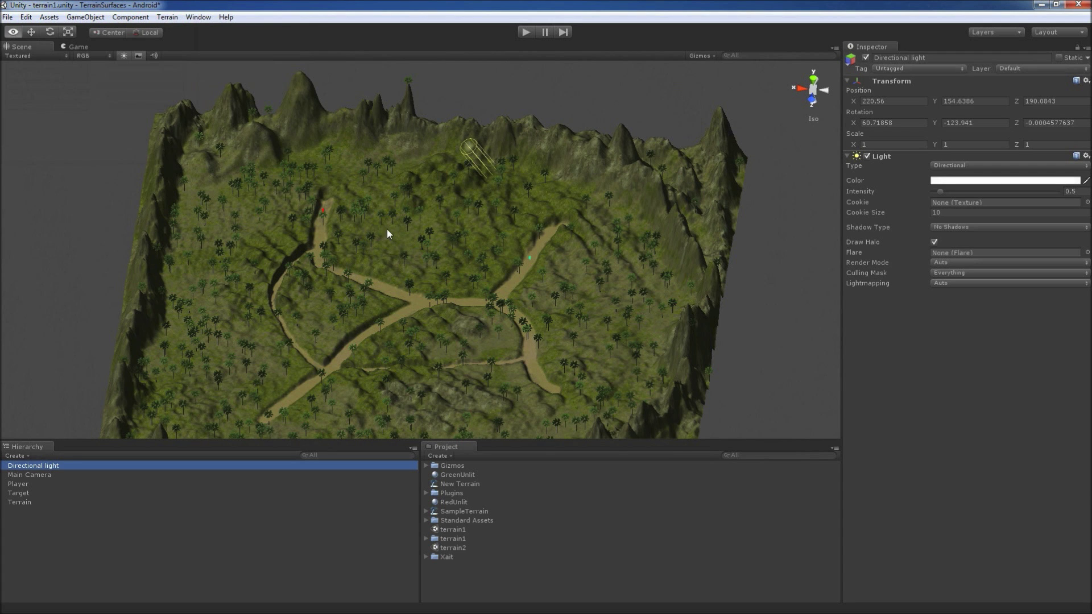
# - Frame the path area from above and select Terrain to show its four paint textures
pyautogui.scroll(6, 392, 245)
pyautogui.scroll(3, 393, 243)
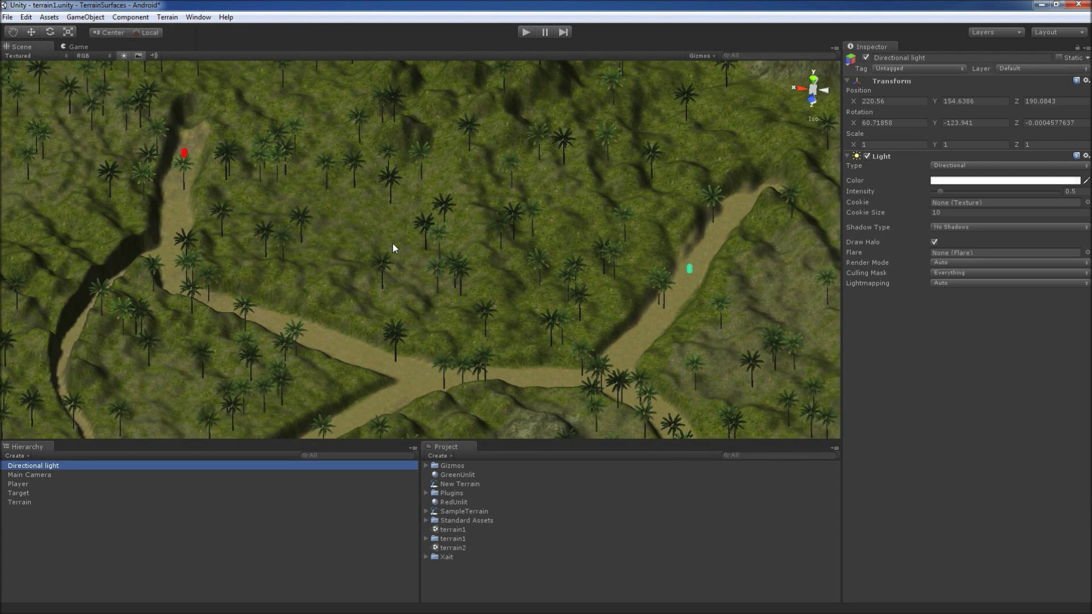
pyautogui.keyDown('alt'); pyautogui.moveTo(390, 241); pyautogui.dragTo(445, 234); pyautogui.keyUp('alt')
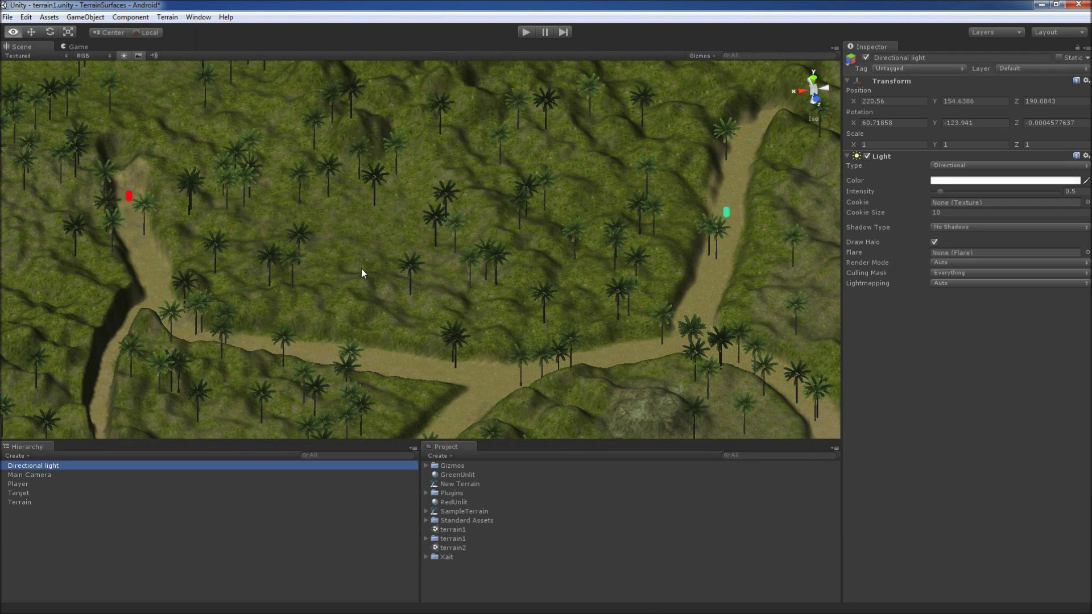
pyautogui.keyDown('alt'); pyautogui.moveTo(361, 273); pyautogui.dragTo(353, 309); pyautogui.keyUp('alt')
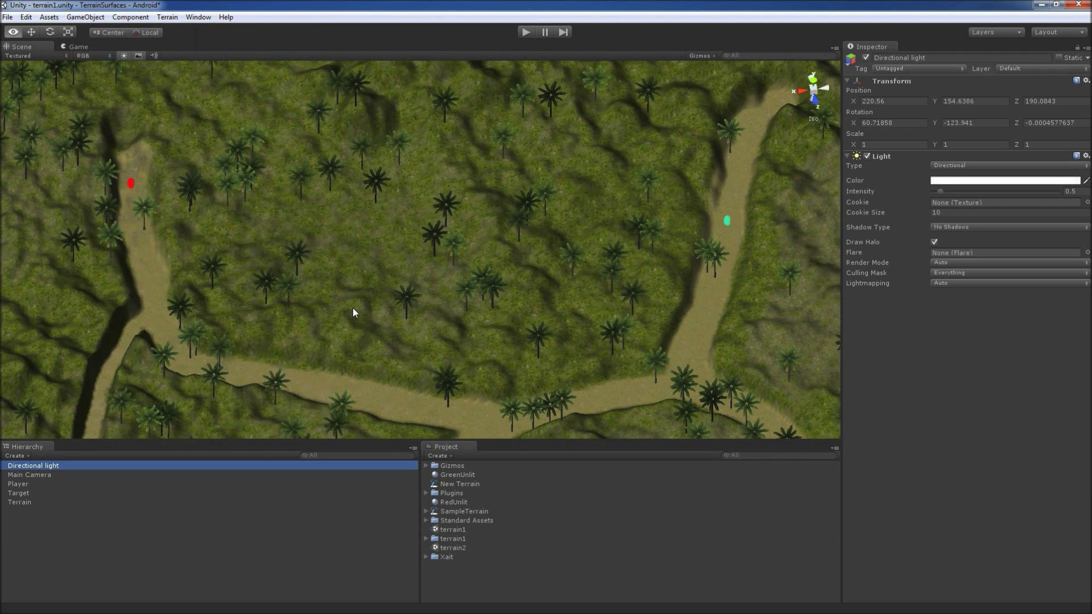
pyautogui.click(17, 502)
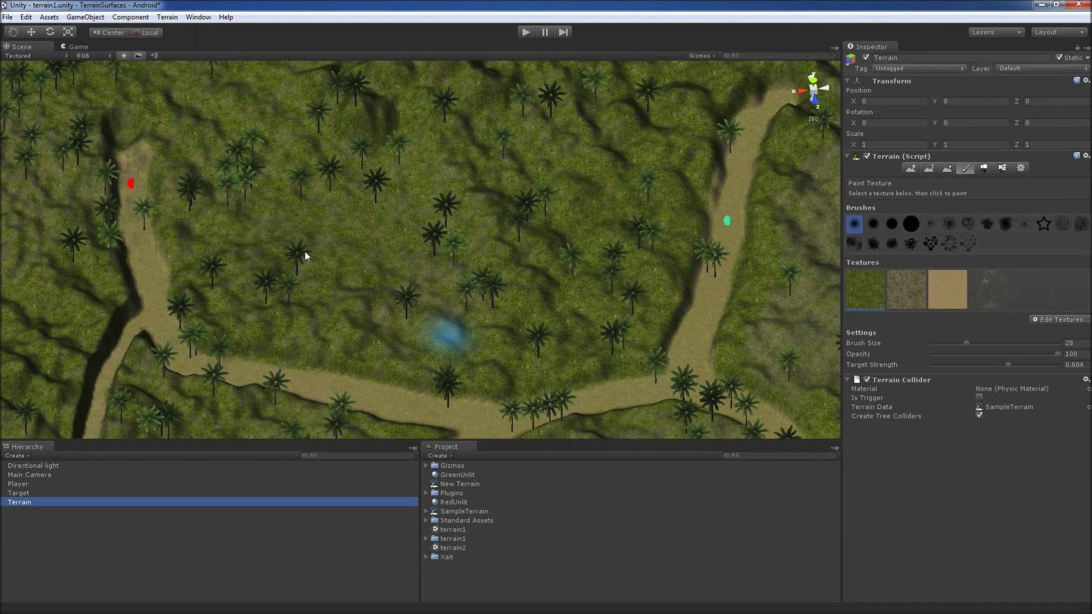
# - Add the XaitMap NavMesh Surface component to the Terrain, listing four Walkable default textures
pyautogui.click(130, 17)
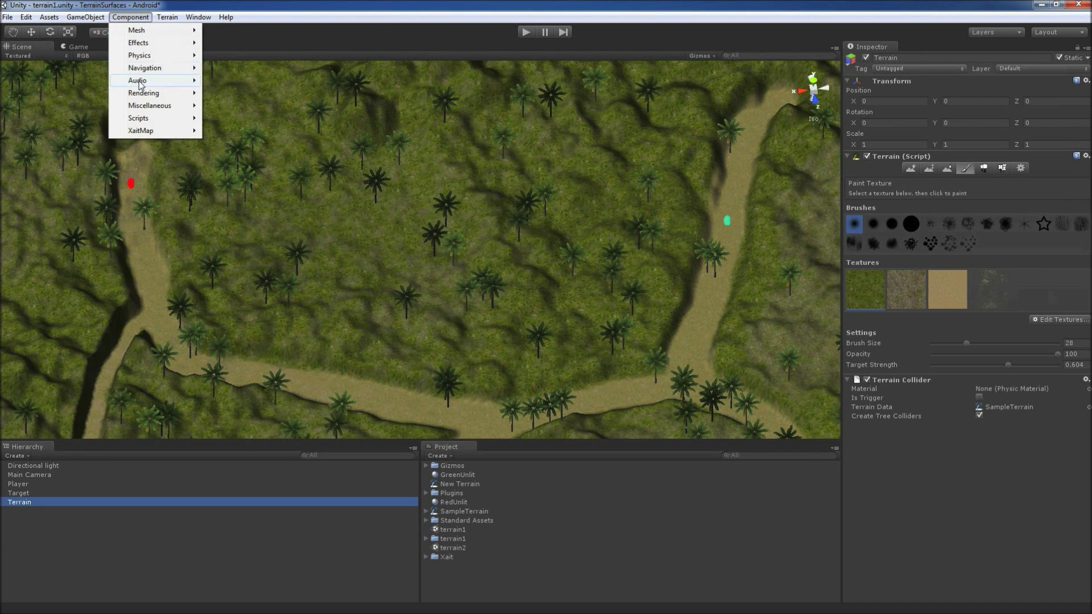
pyautogui.moveTo(160, 134)
pyautogui.moveTo(268, 136)
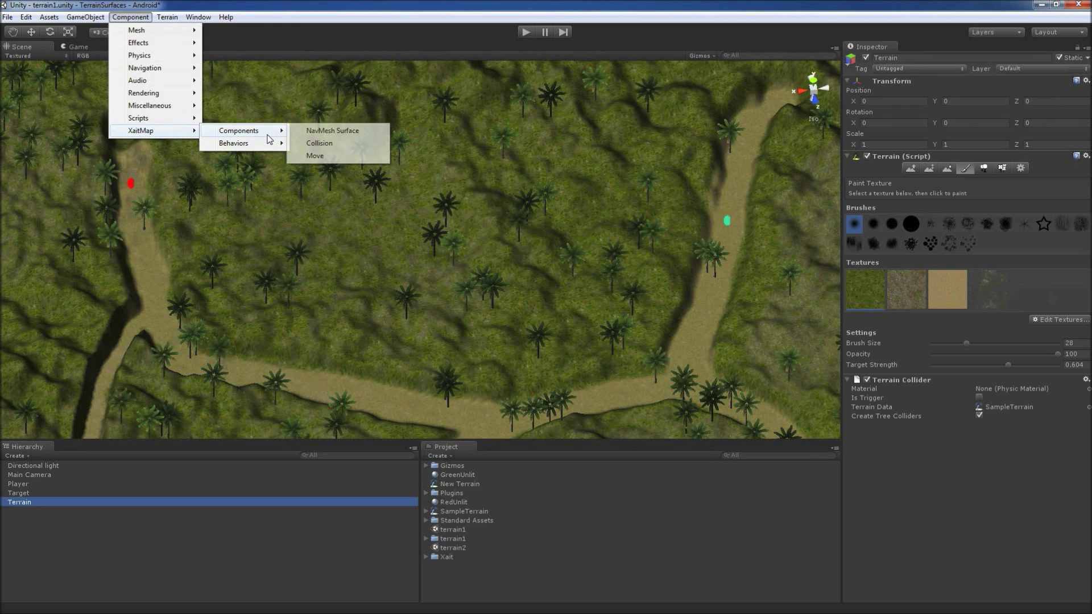
pyautogui.click(367, 130)
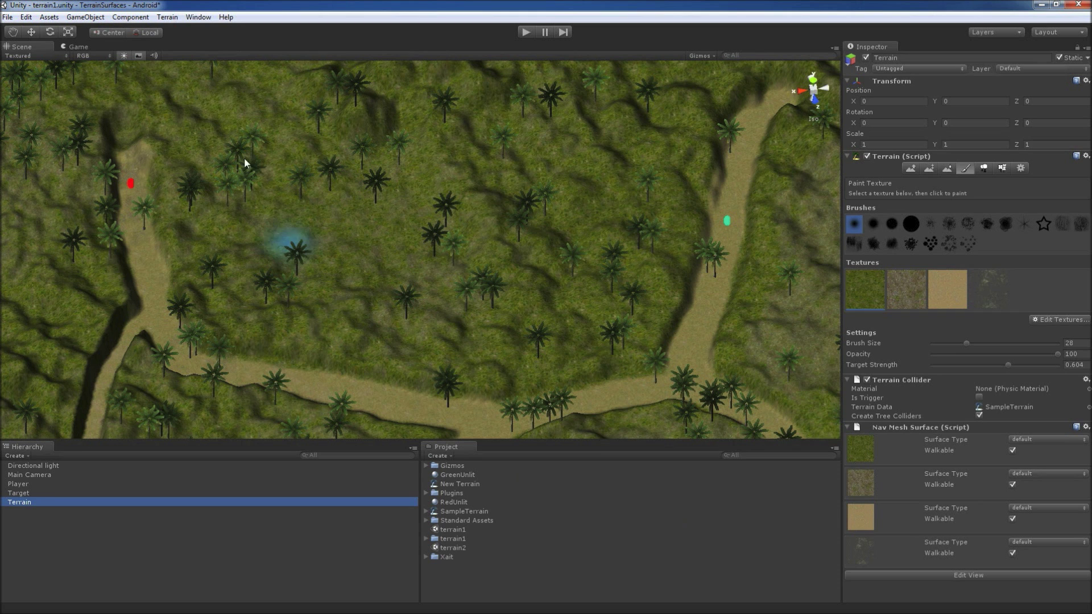
# - Dock the xaitMap Configuration panel beside the scene and expand its Advanced parameters
pyautogui.click(176, 18)
pyautogui.moveTo(199, 17)
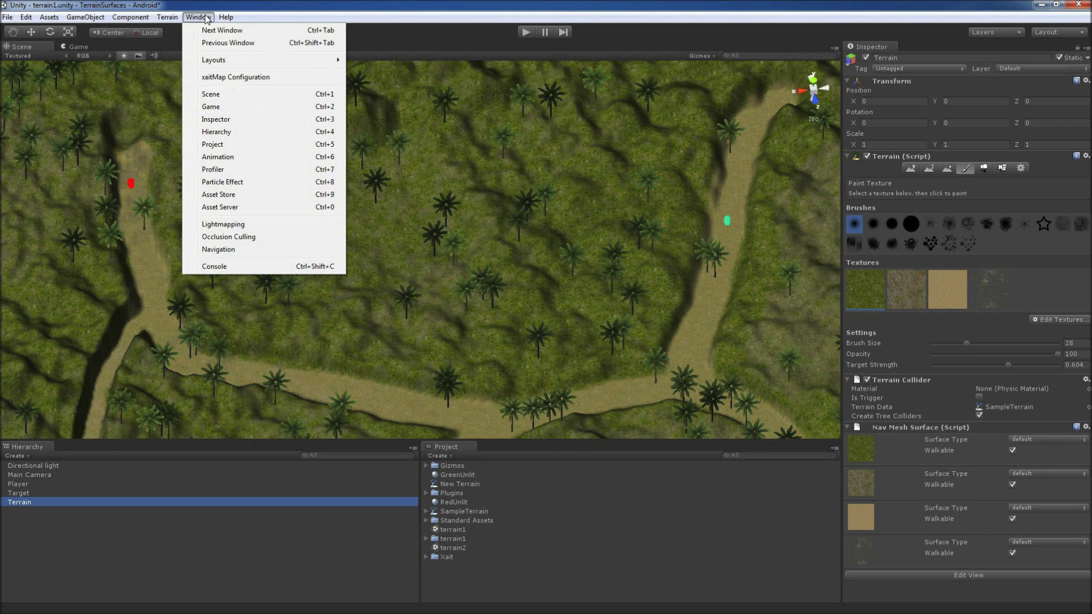
pyautogui.click(245, 78)
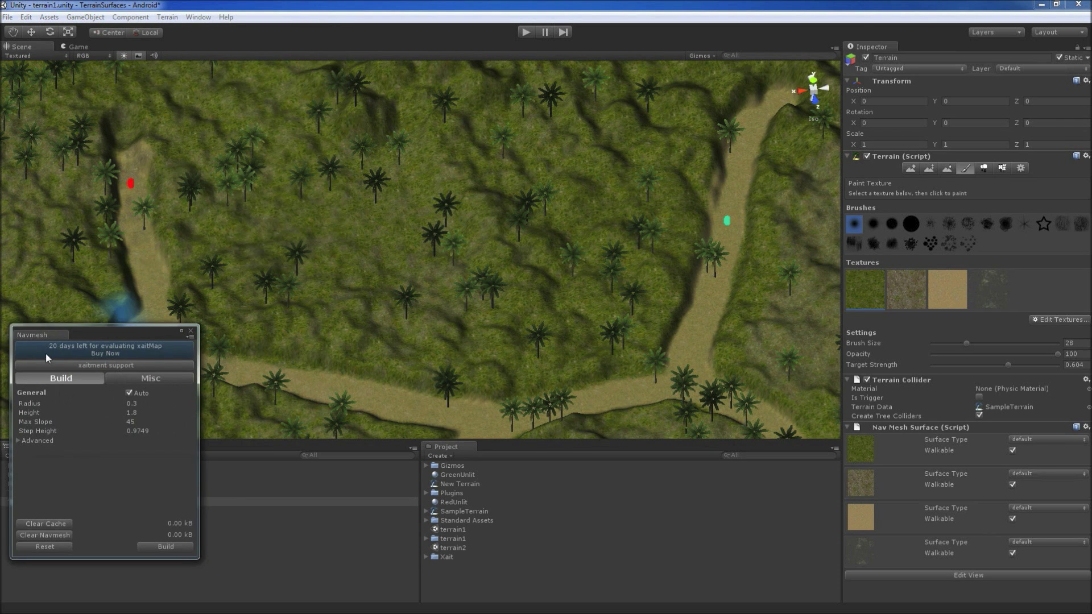
pyautogui.moveTo(40, 336); pyautogui.dragTo(47, 286)
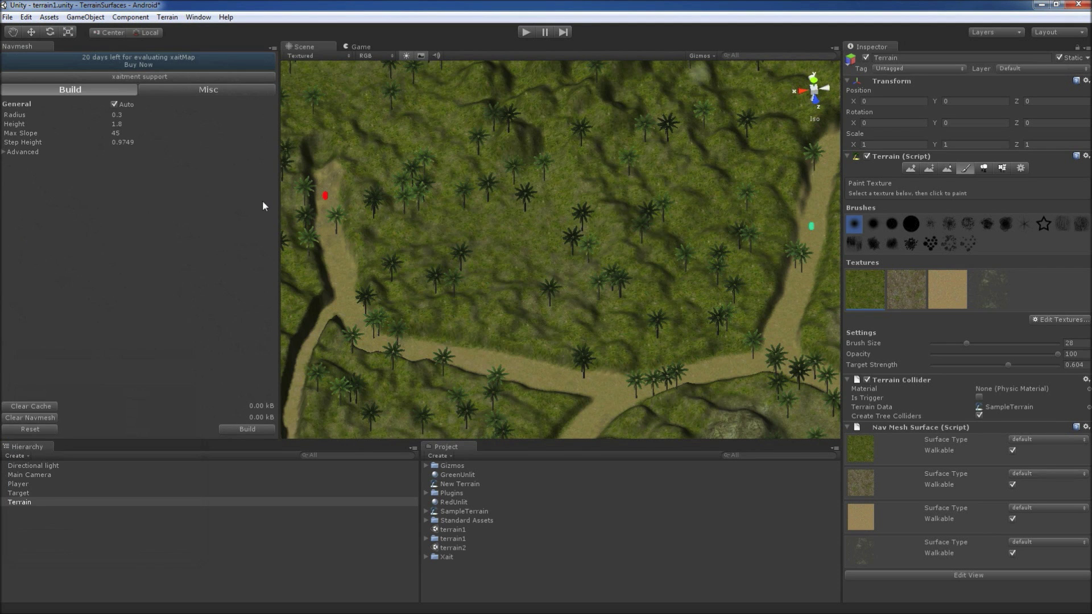
pyautogui.moveTo(279, 204); pyautogui.dragTo(171, 203)
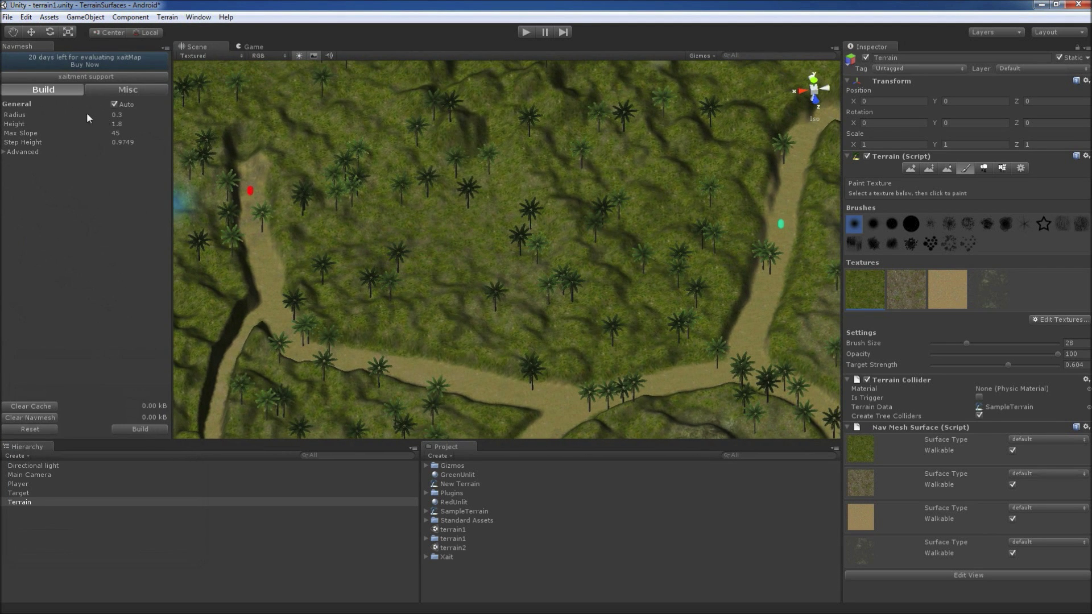
pyautogui.click(5, 154)
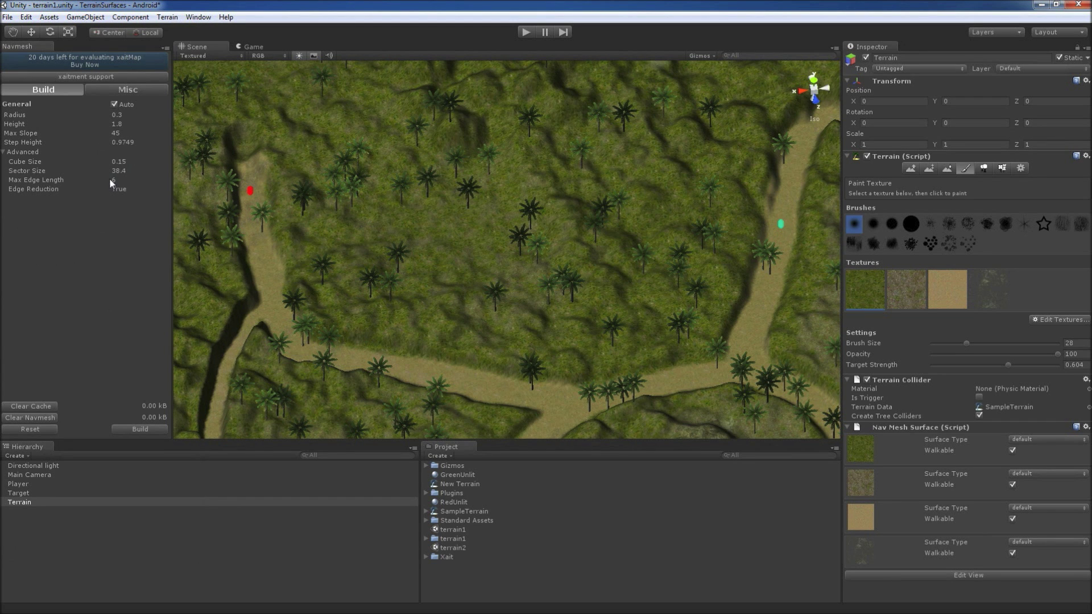
# - Untick Auto and set Cube Size 0.3, Sector Size 64, Max Edge Length 128
pyautogui.click(114, 105)
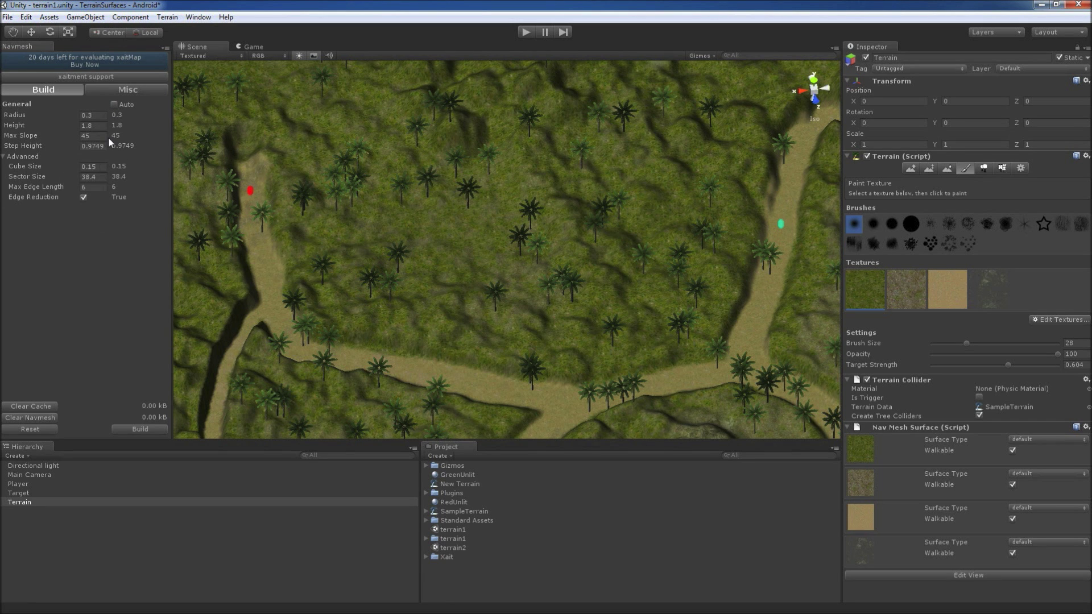
pyautogui.click(105, 168)
pyautogui.press('End')
pyautogui.press('BackSpace')
pyautogui.press('BackSpace')
pyautogui.press('BackSpace')
pyautogui.write('.3')
pyautogui.press('Tab')
pyautogui.write('64')
pyautogui.press('Tab')
pyautogui.write('128')
# - Build the navmesh (about 4932 kB) and inspect its coverage of the open ground and paths
pyautogui.click(140, 429)
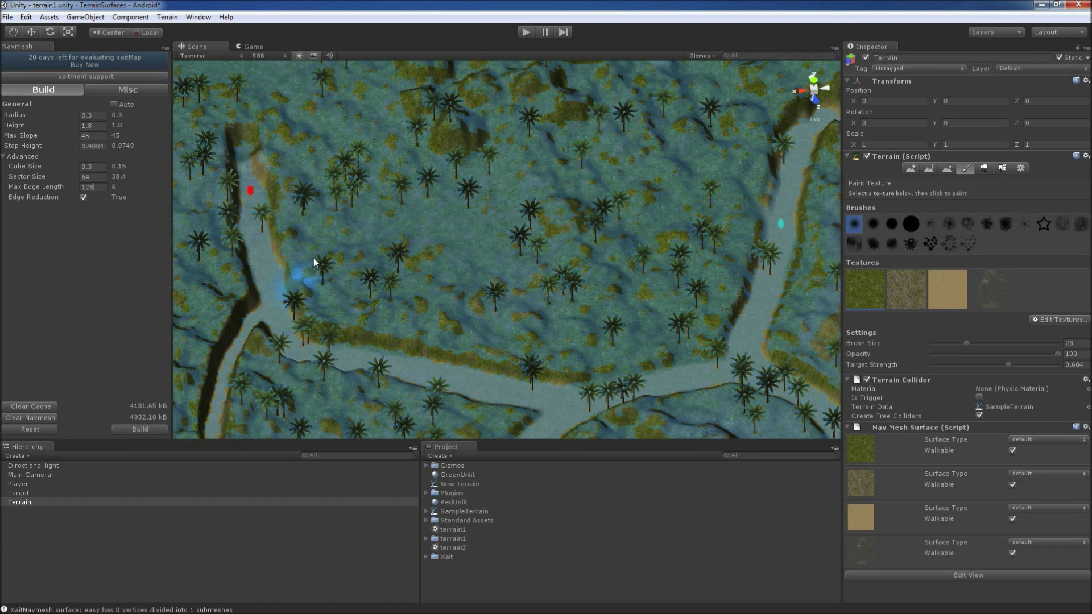
pyautogui.keyDown('alt'); pyautogui.moveTo(329, 264); pyautogui.dragTo(333, 308); pyautogui.keyUp('alt')
pyautogui.scroll(-5, 335, 307)
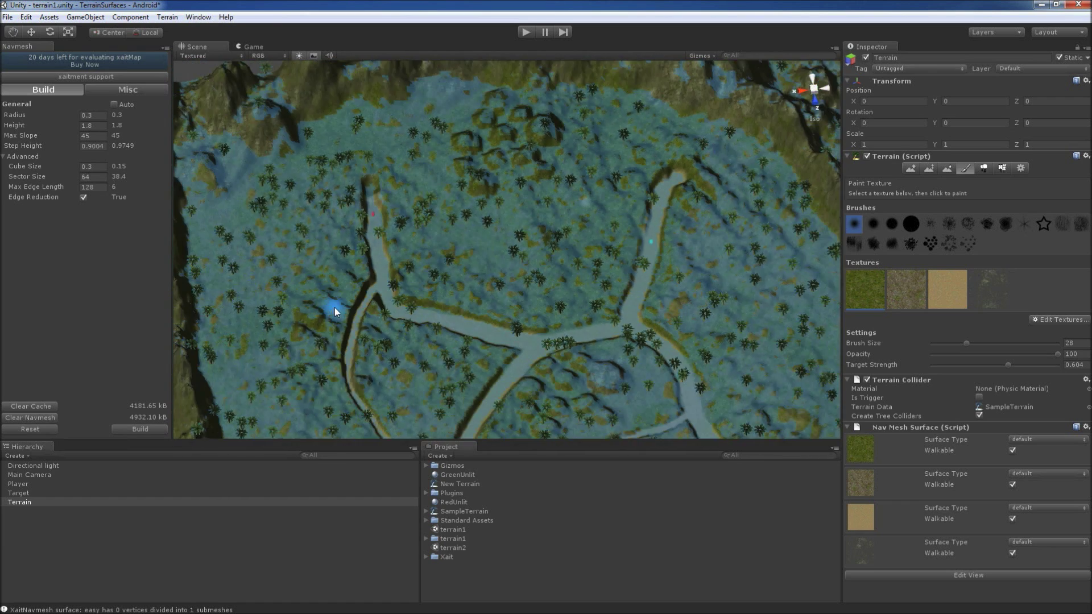
pyautogui.scroll(-2, 334, 307)
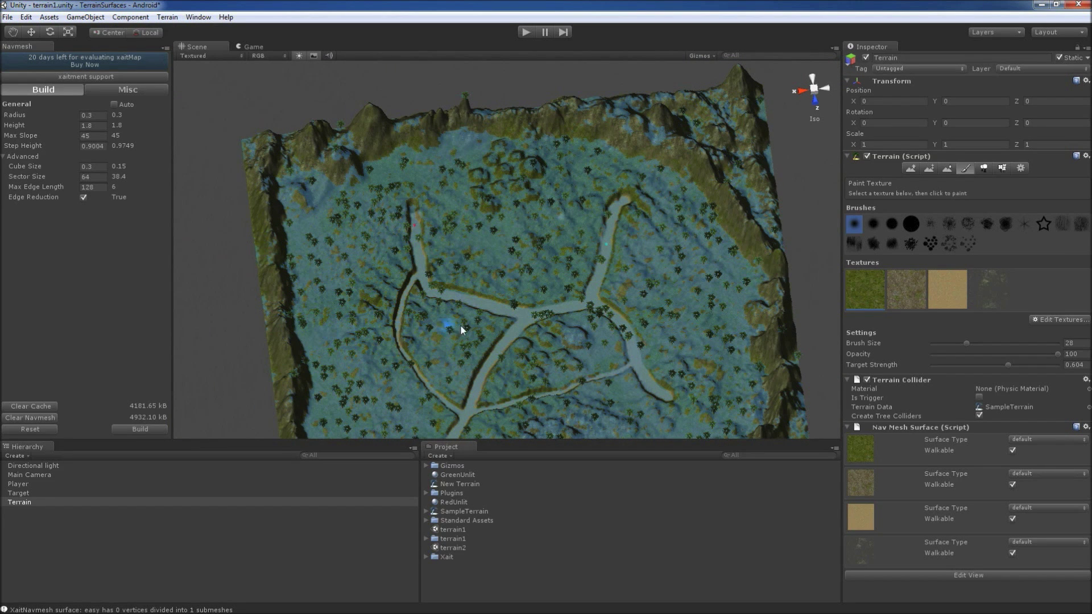
pyautogui.press('alt')
pyautogui.keyDown('alt'); pyautogui.moveTo(461, 325); pyautogui.dragTo(485, 232); pyautogui.keyUp('alt')
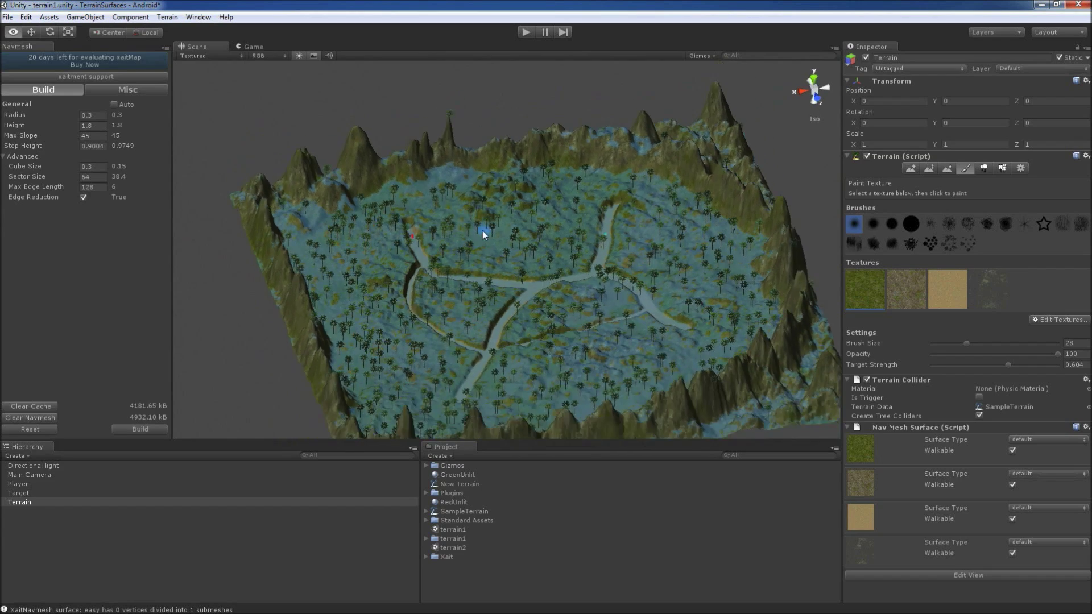
pyautogui.scroll(6, 458, 256)
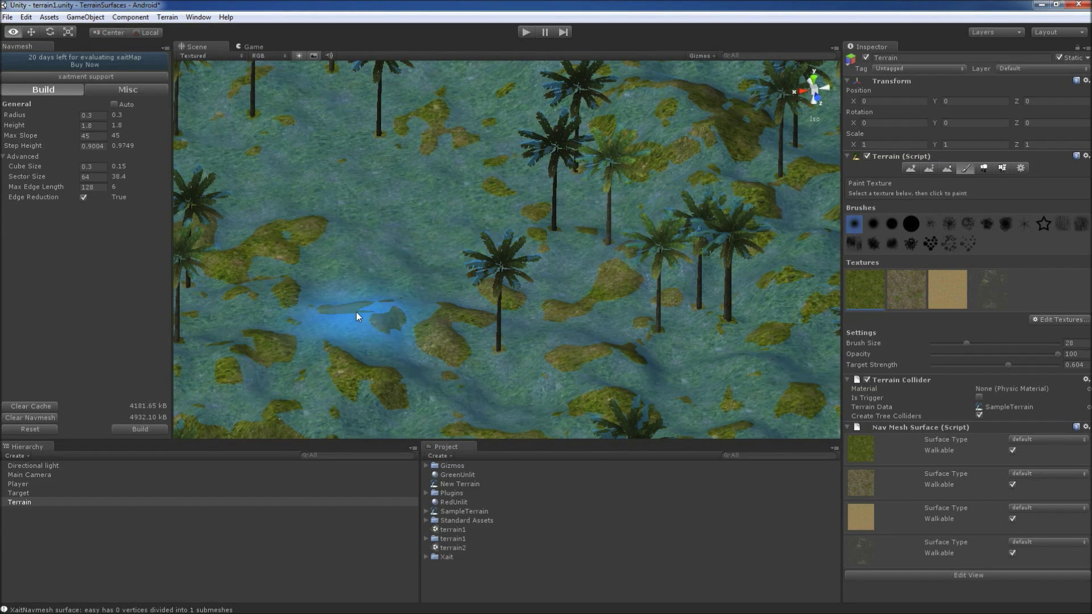
pyautogui.moveTo(356, 316)
pyautogui.keyDown('alt'); pyautogui.mouseDown()
pyautogui.moveTo(377, 288)
pyautogui.moveTo(376, 301)
pyautogui.moveTo(347, 295)
pyautogui.moveTo(560, 246)
pyautogui.mouseUp(); pyautogui.keyUp('alt')
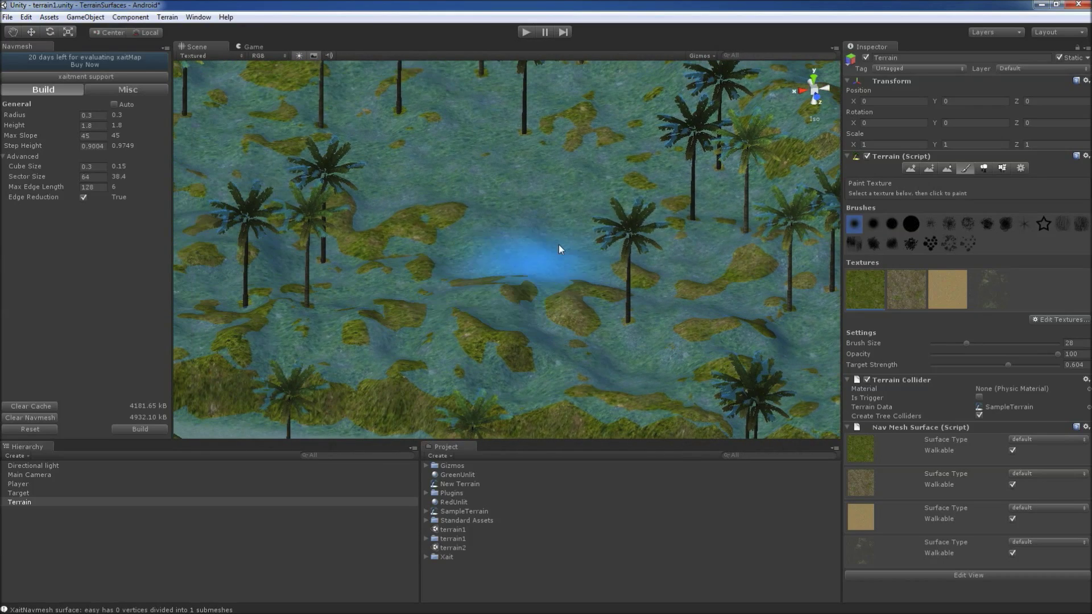
# - Select the red Player capsule and add the XaitMap Locomotion Move component
pyautogui.click(18, 484)
pyautogui.moveTo(387, 264); pyautogui.dragTo(751, 397, button='middle')
pyautogui.click(64, 484)
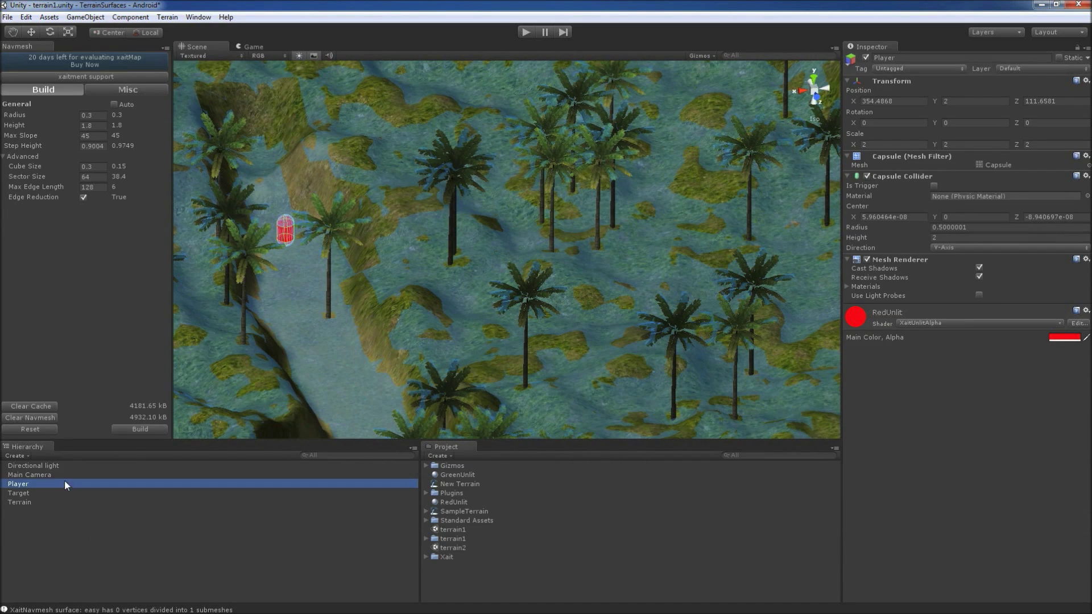
pyautogui.click(131, 17)
pyautogui.click(348, 157)
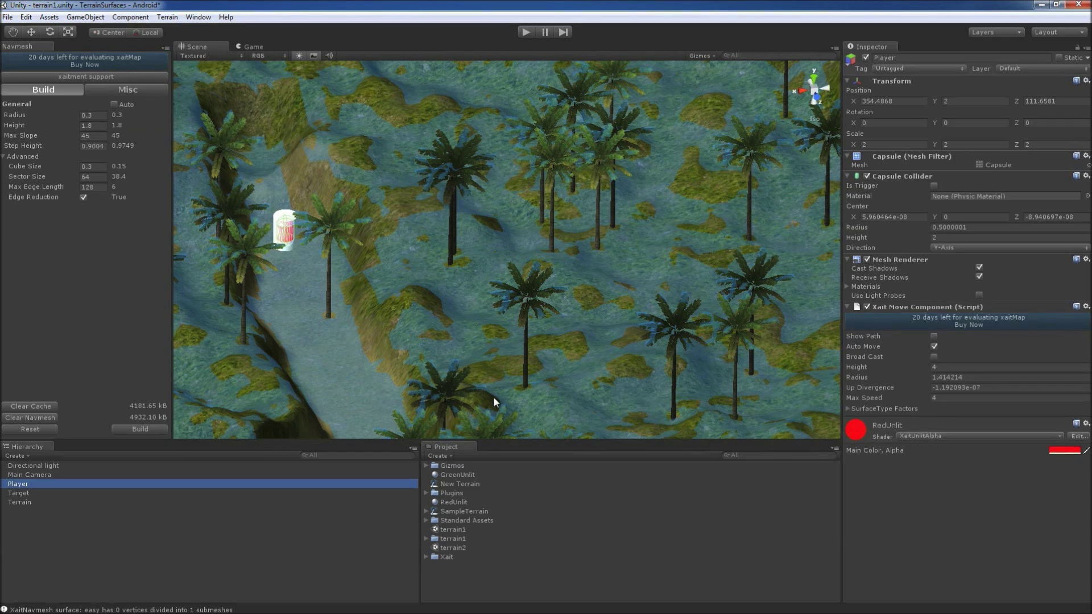
# - Rebuild the terrain navmesh and orbit the view across the terrain to check it
pyautogui.click(135, 429)
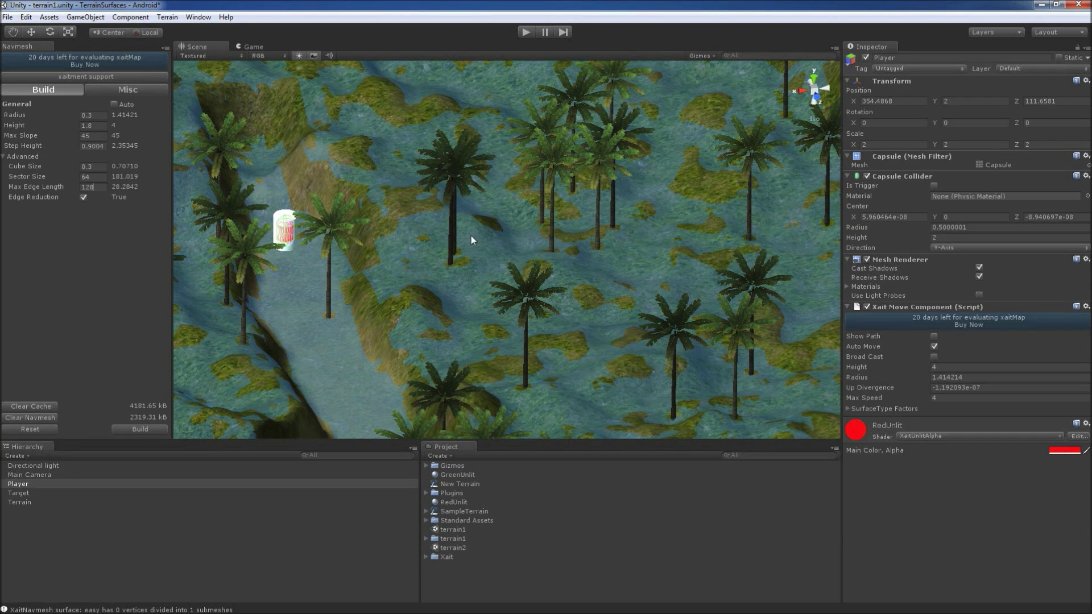
pyautogui.scroll(-10, 457, 261)
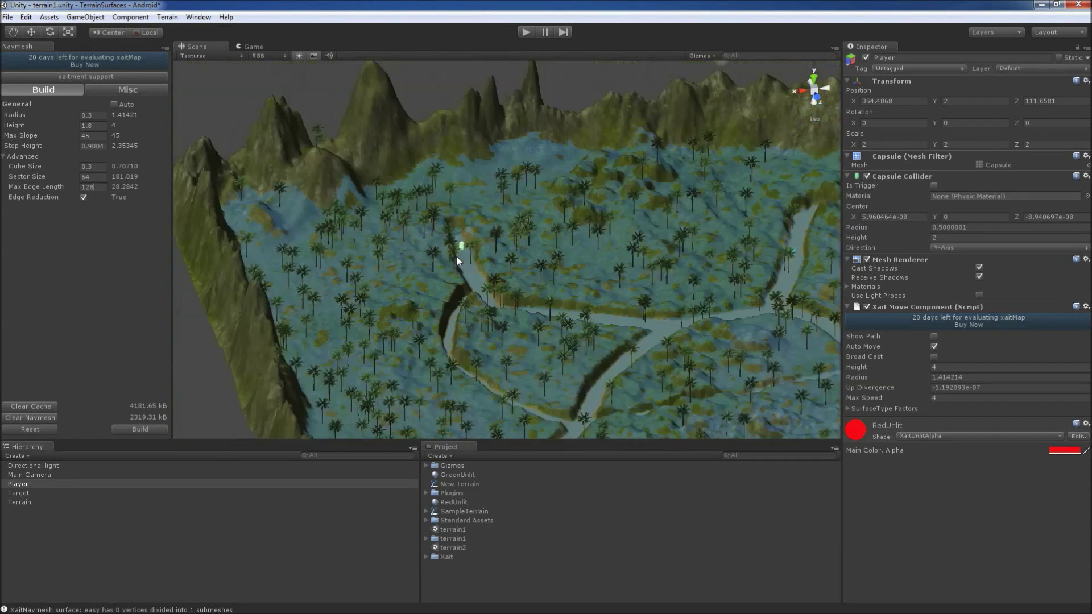
pyautogui.keyDown('alt'); pyautogui.moveTo(513, 269); pyautogui.dragTo(480, 179); pyautogui.keyUp('alt')
pyautogui.scroll(10, 436, 282)
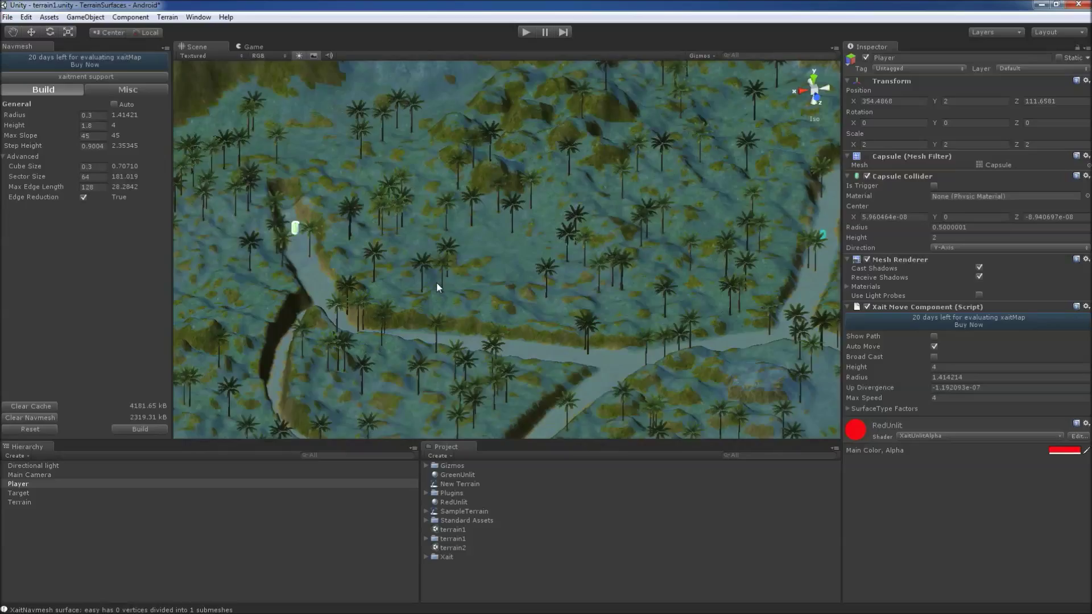
pyautogui.scroll(-5, 473, 283)
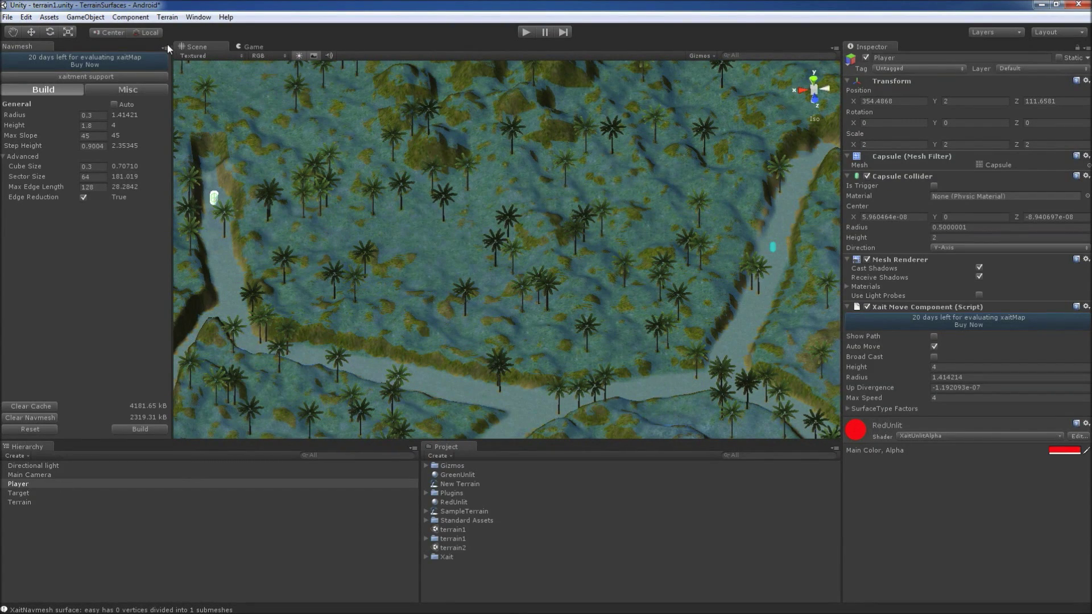
# - Add the XaitMap Behaviors FollowEntity component to the Player
pyautogui.click(130, 17)
pyautogui.moveTo(172, 132)
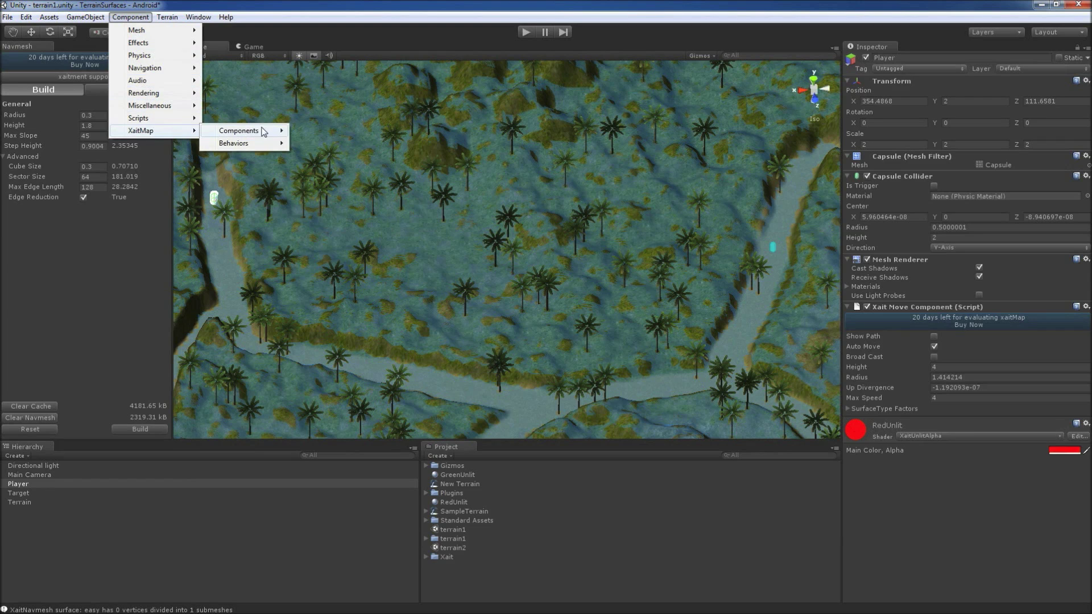
pyautogui.moveTo(270, 143)
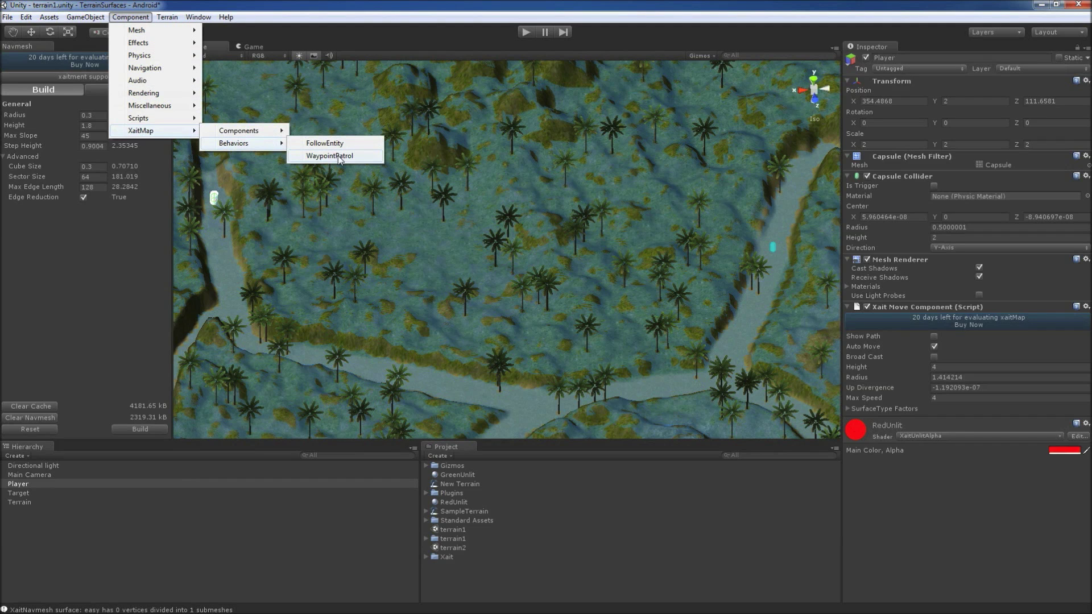
pyautogui.click(360, 143)
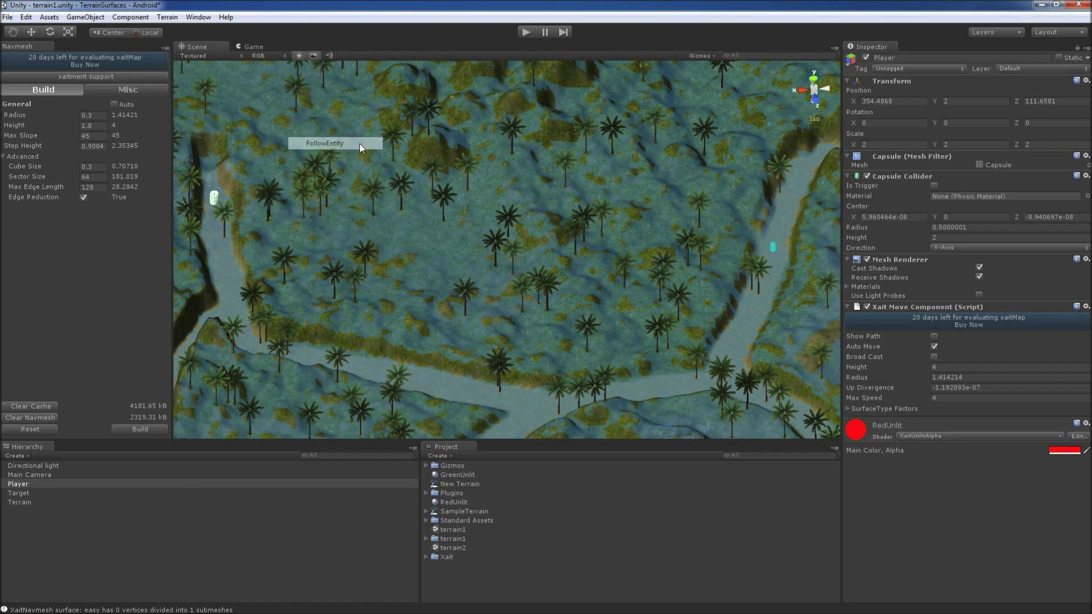
# - Assign the Target object to the Player's Target Object field
pyautogui.click(20, 494)
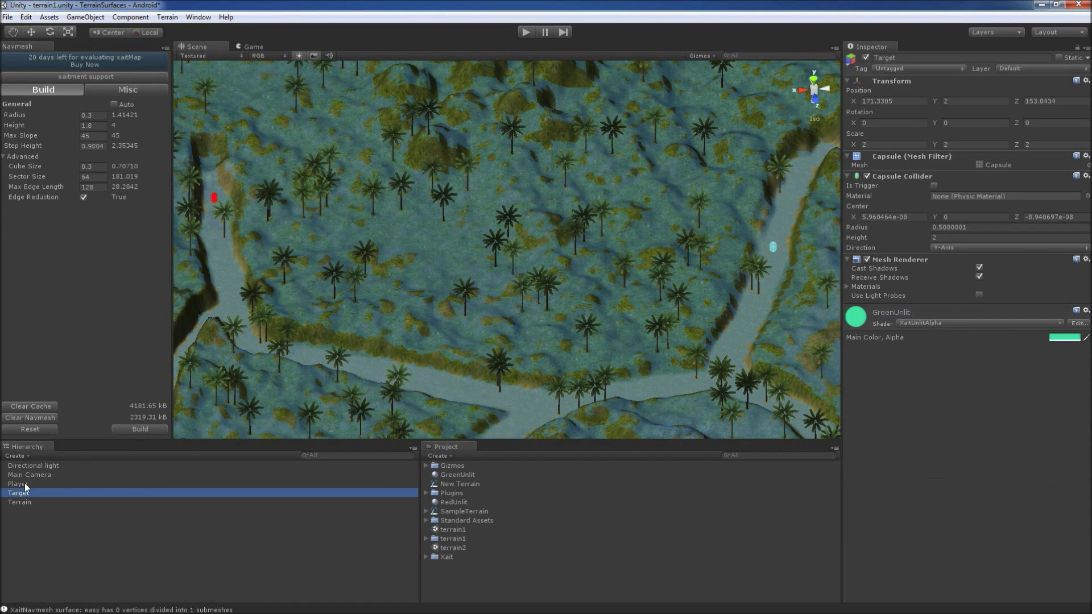
pyautogui.click(23, 484)
pyautogui.moveTo(37, 493); pyautogui.dragTo(1024, 449)
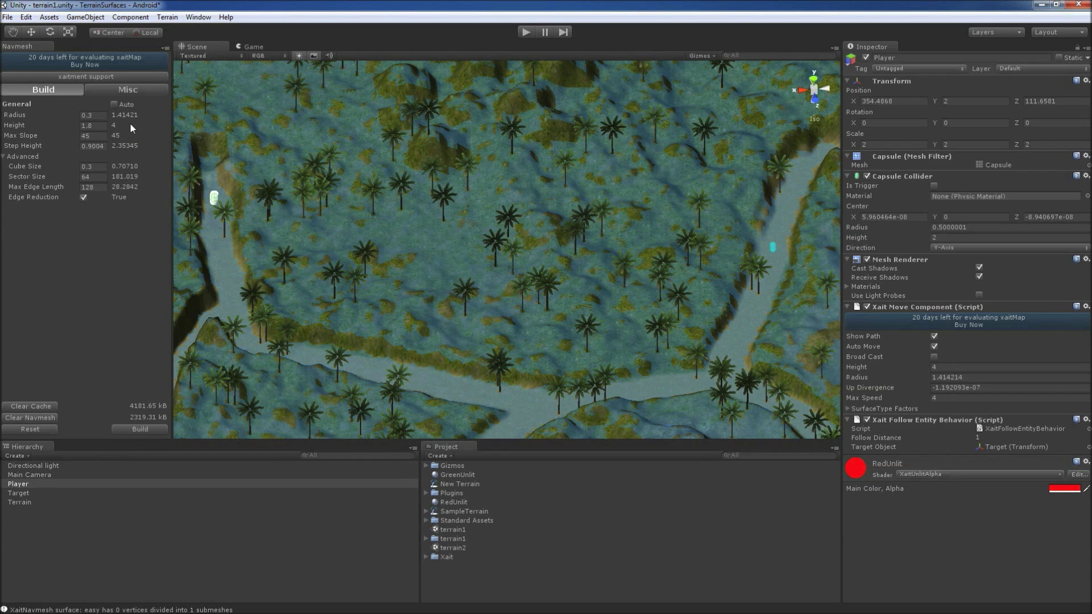
# - Uncheck Show Navmesh in the Misc tab and play the scene, sending the Player toward the Target
pyautogui.click(124, 90)
pyautogui.click(79, 117)
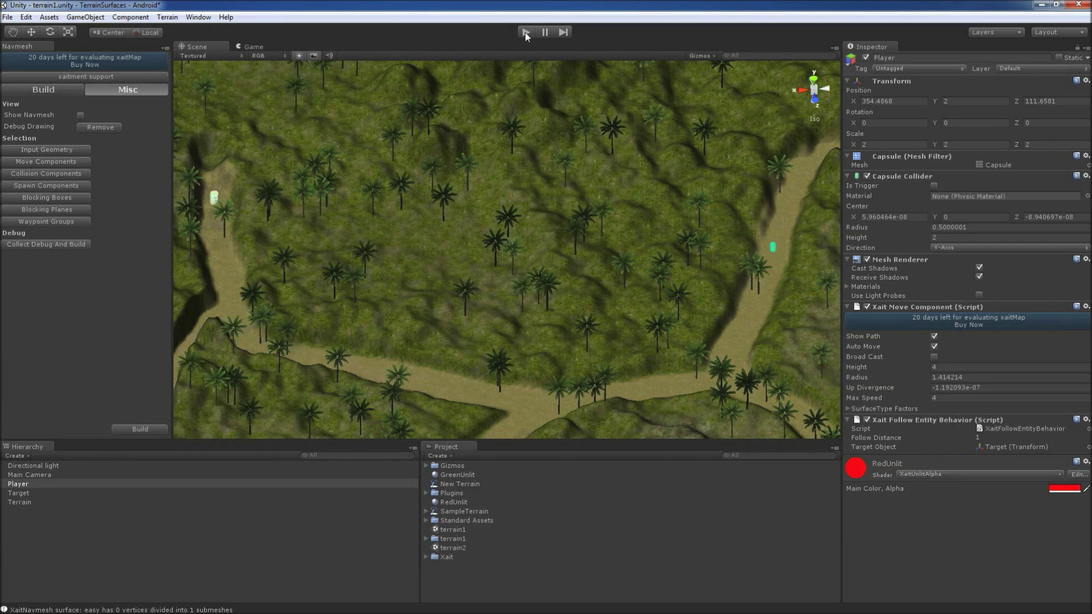
pyautogui.click(524, 33)
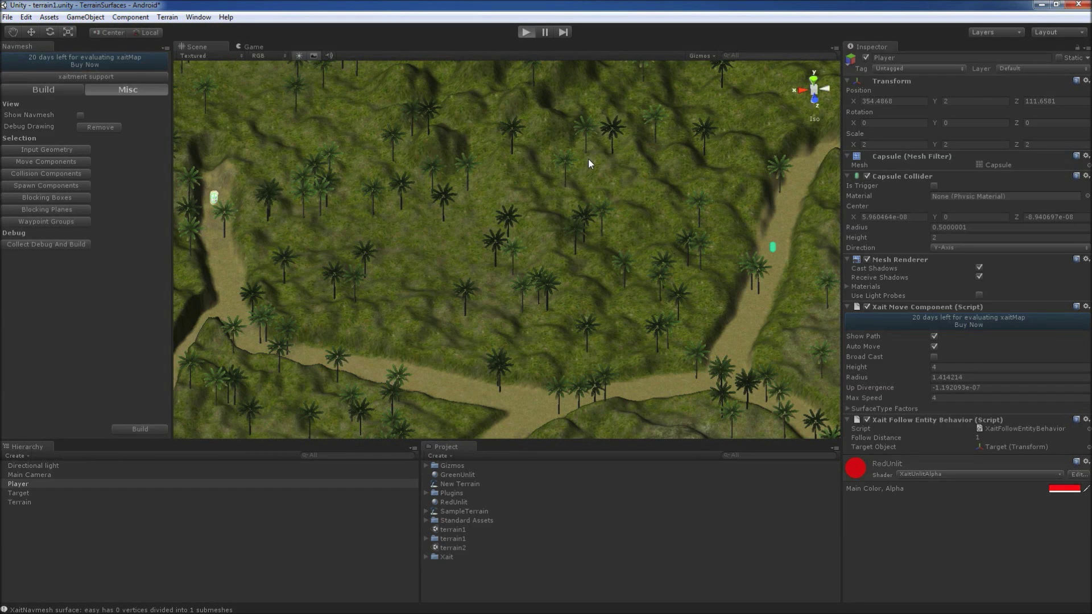
pyautogui.hotkey('ctrl', 'p')
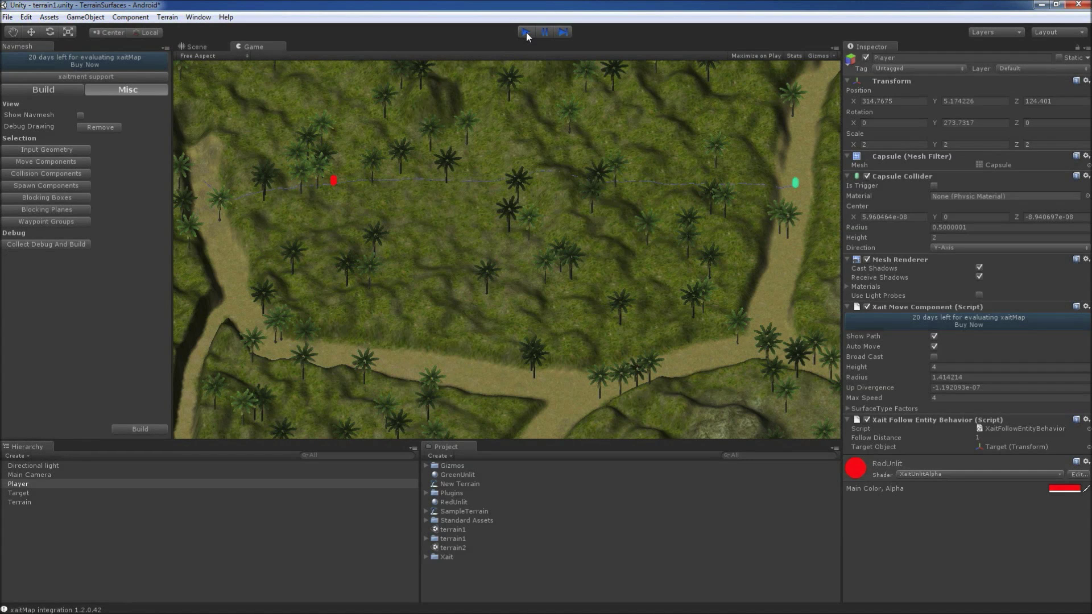
# - Stop play, turn Show Navmesh back on, and select the Terrain
pyautogui.click(527, 33)
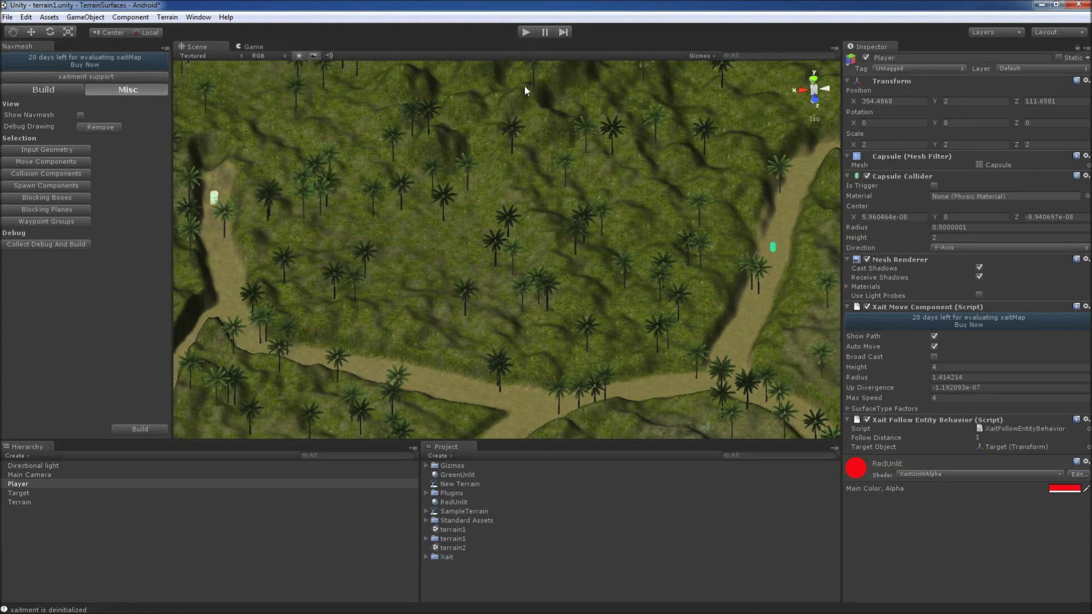
pyautogui.click(80, 115)
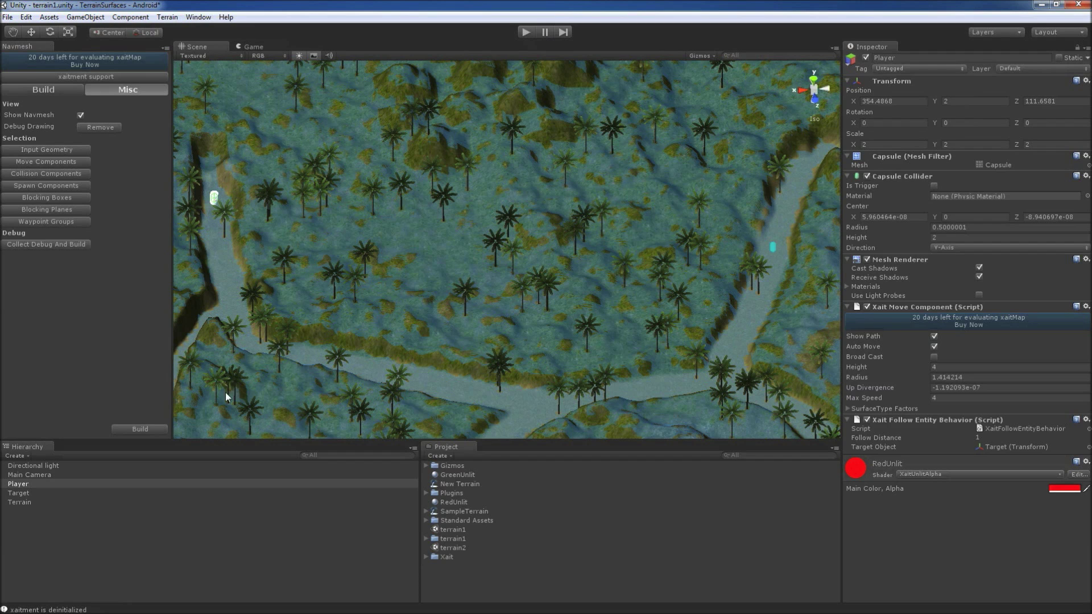
pyautogui.click(23, 503)
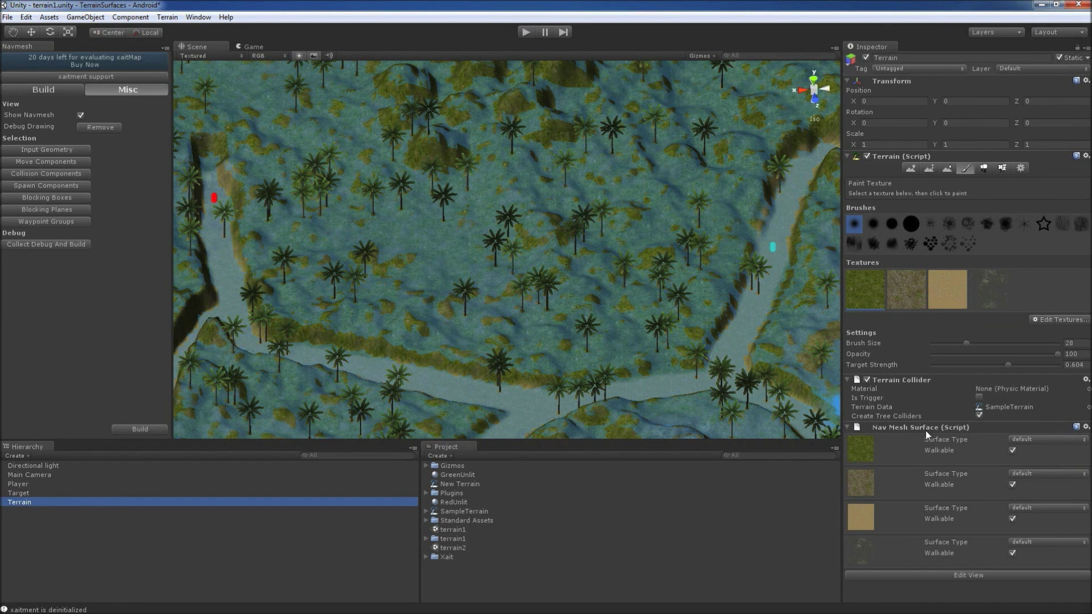
# - Set the third, sandy texture's Surface Type to easy in the Nav Mesh Surface
pyautogui.click(975, 574)
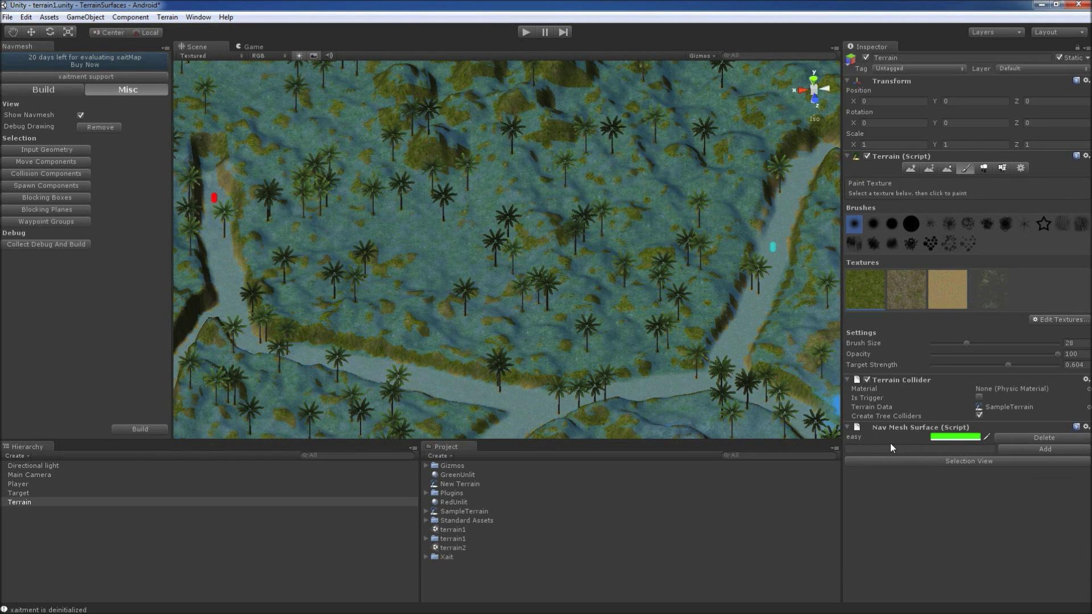
pyautogui.click(973, 462)
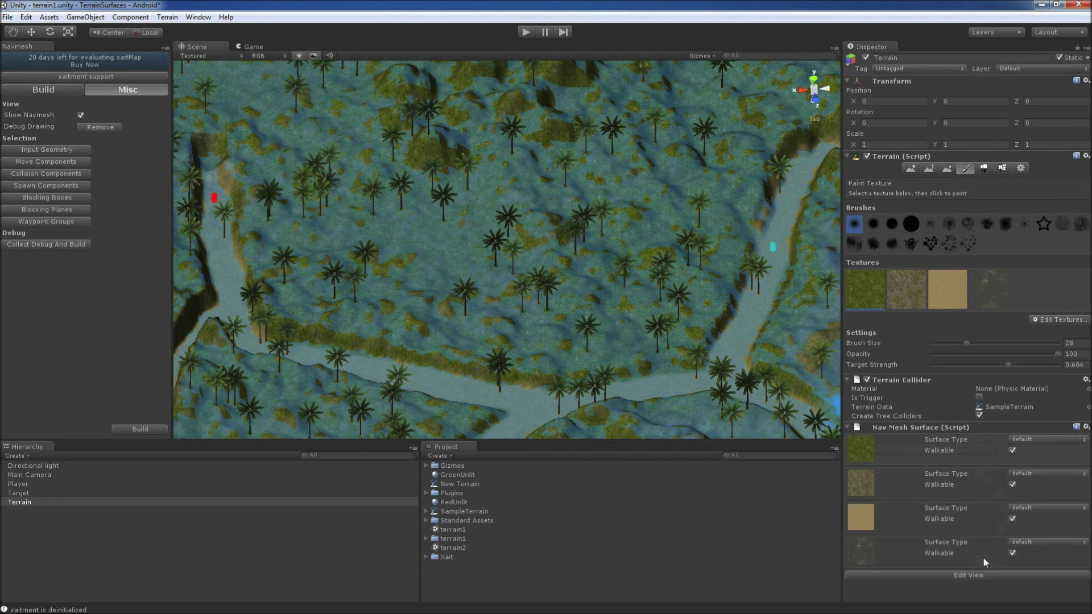
pyautogui.click(1045, 509)
pyautogui.click(1043, 534)
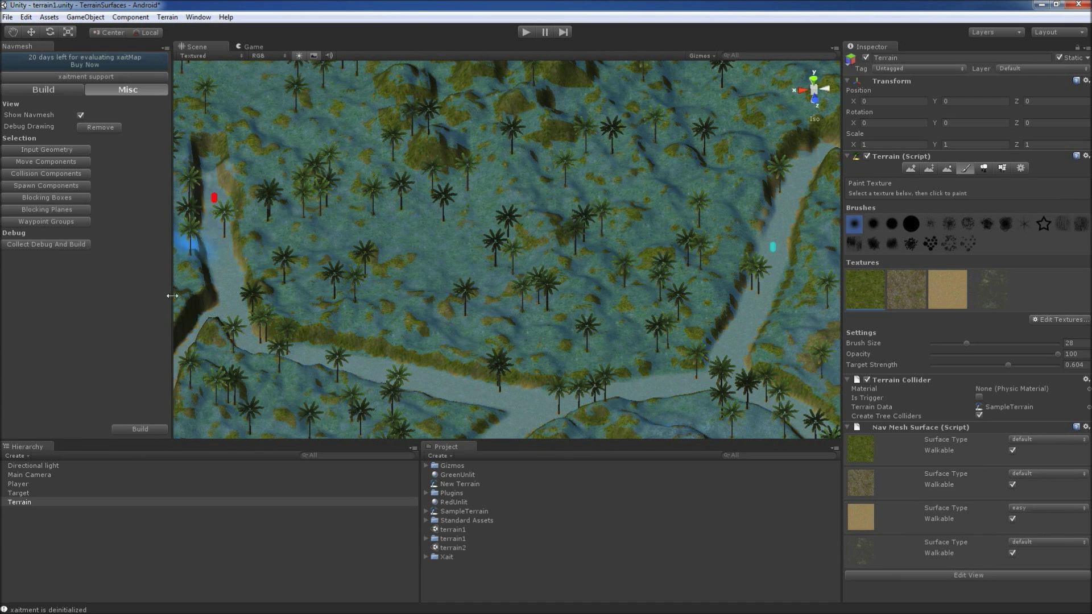
# - Select the Player, expand its SurfaceType Factors, and rebuild the navmesh with the easy path
pyautogui.click(19, 484)
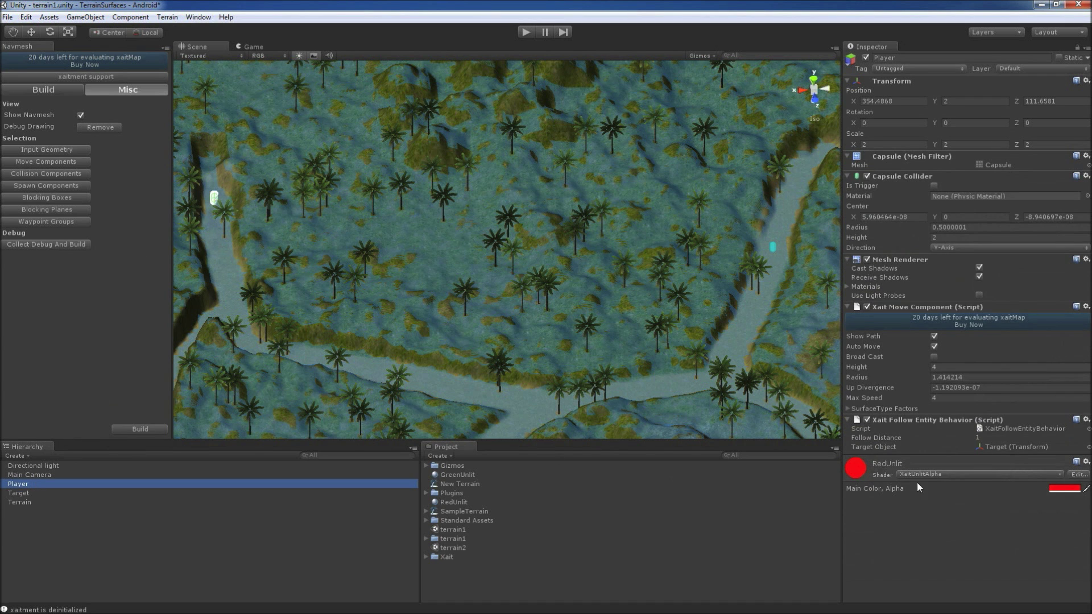
pyautogui.click(848, 408)
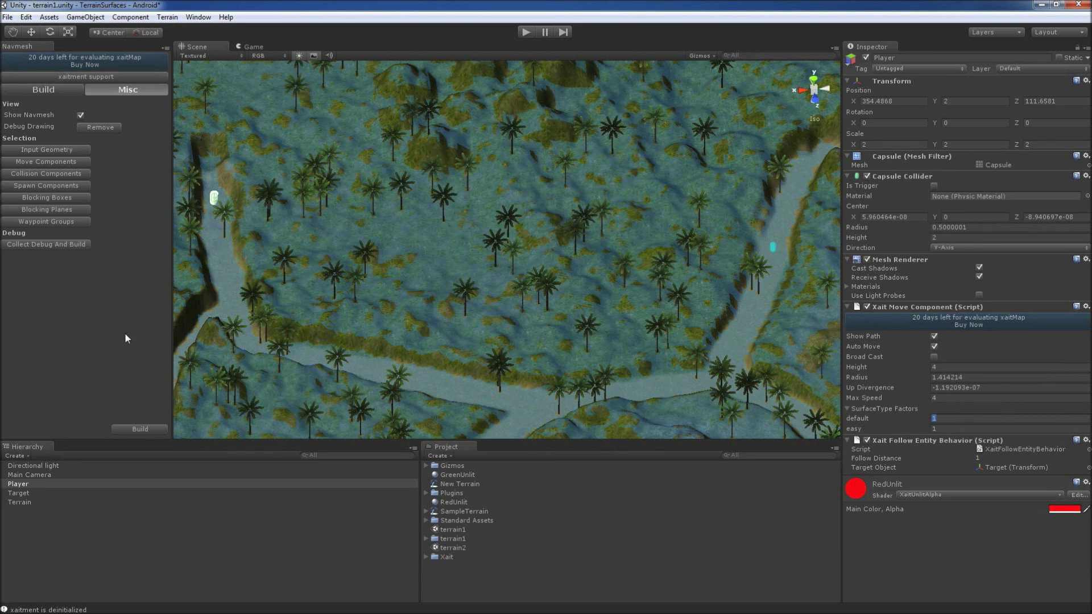
pyautogui.click(139, 430)
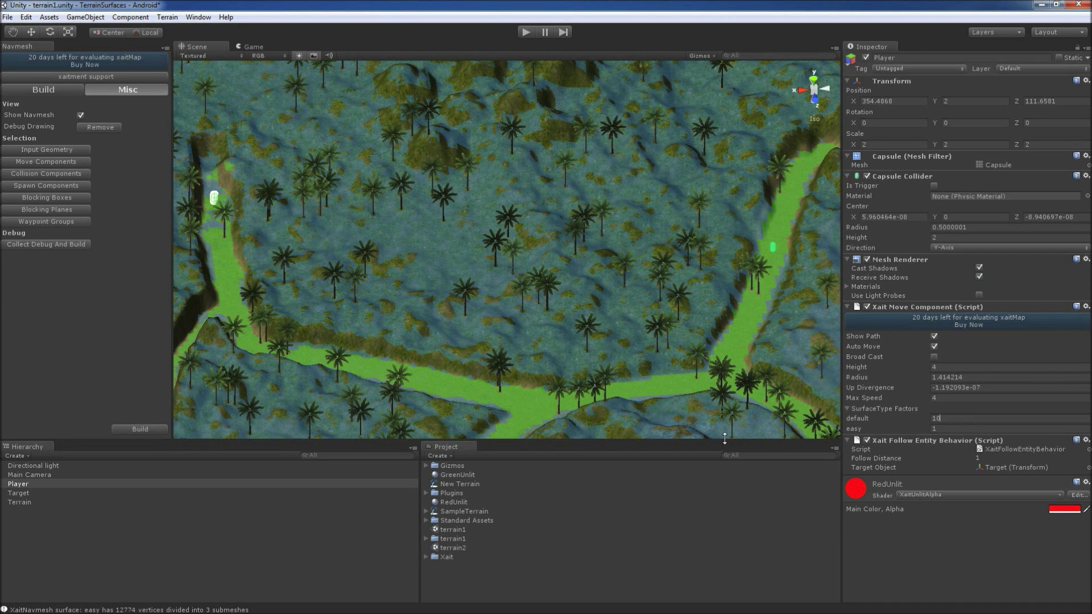
# - Set the Player's Max Speed to 8, play the scene, and hide the navmesh overlay
pyautogui.click(942, 397)
pyautogui.write('8')
pyautogui.click(528, 32)
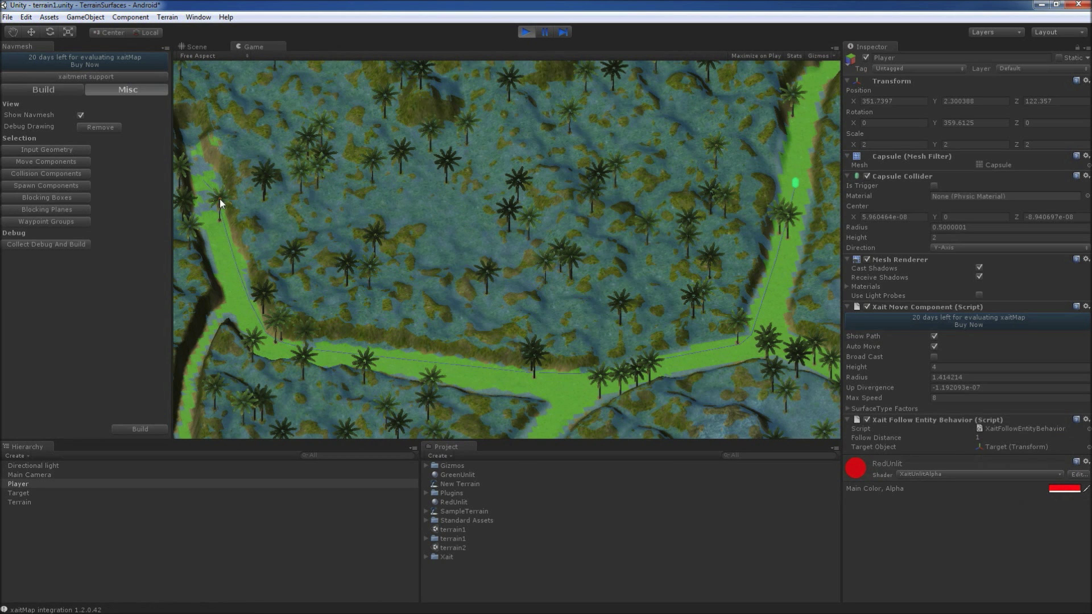
pyautogui.click(80, 115)
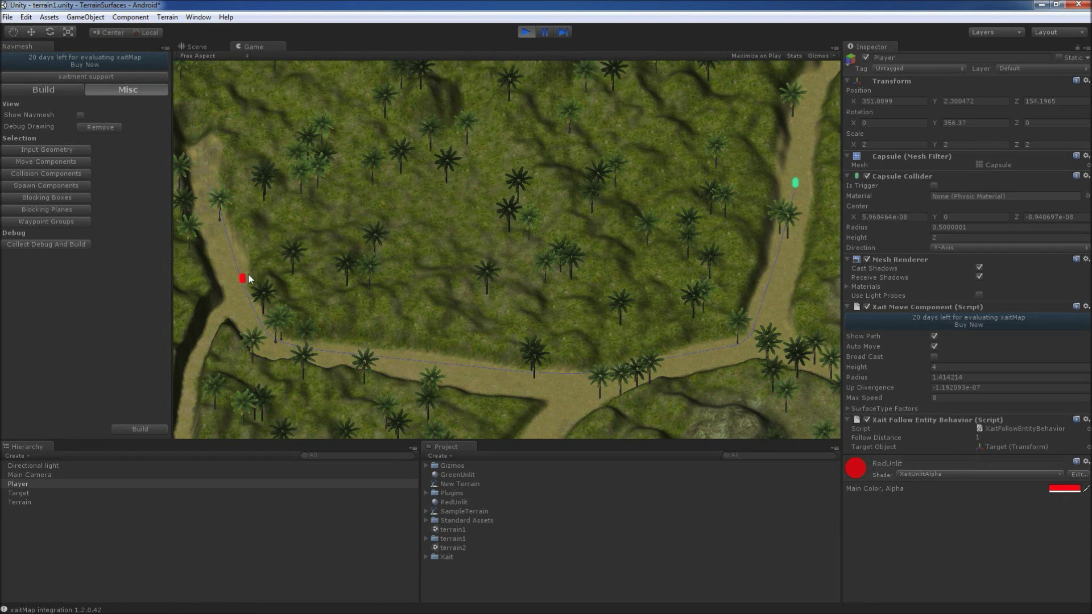